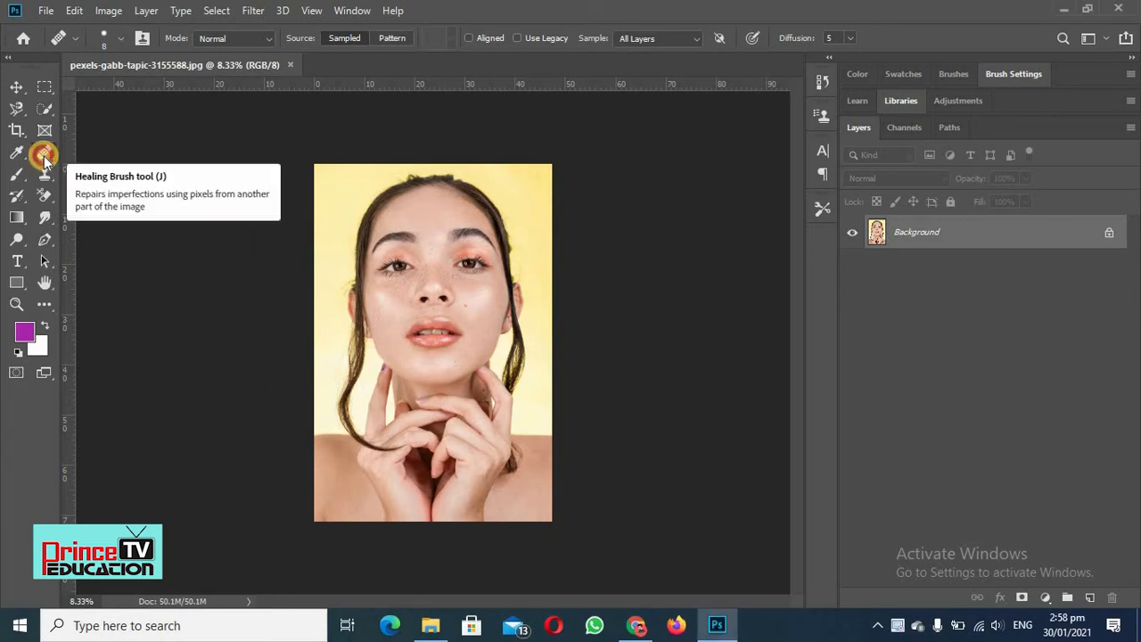
Step: Activate the Patch tool and unlock the Background layer of the portrait
{"action": "right_click", "coordinate": [41, 155]}
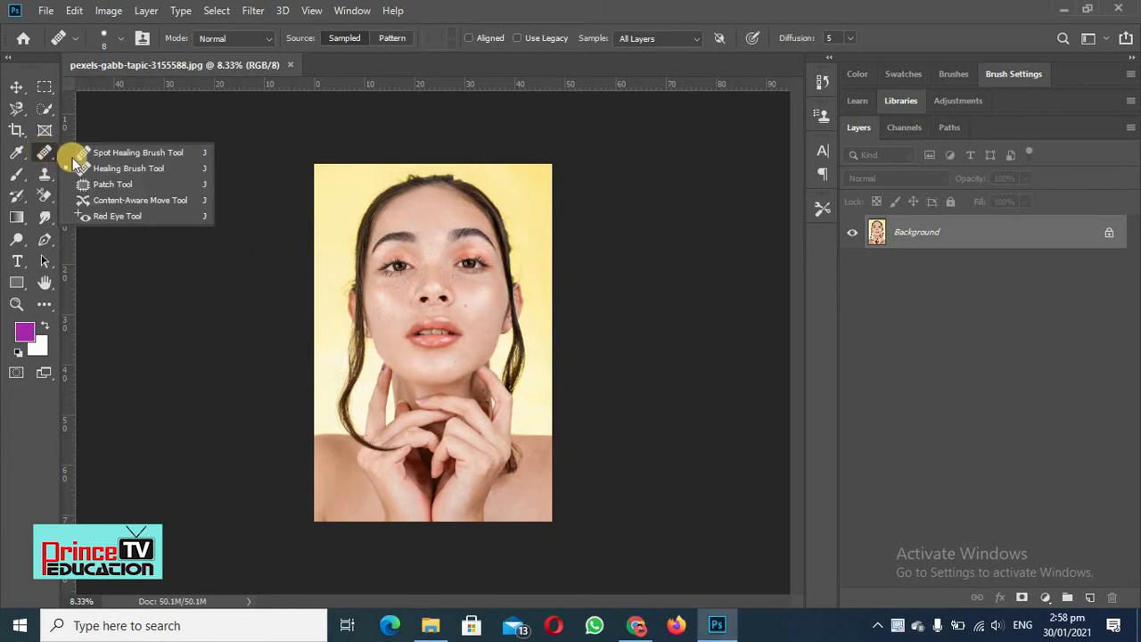
{"action": "left_click", "coordinate": [110, 187]}
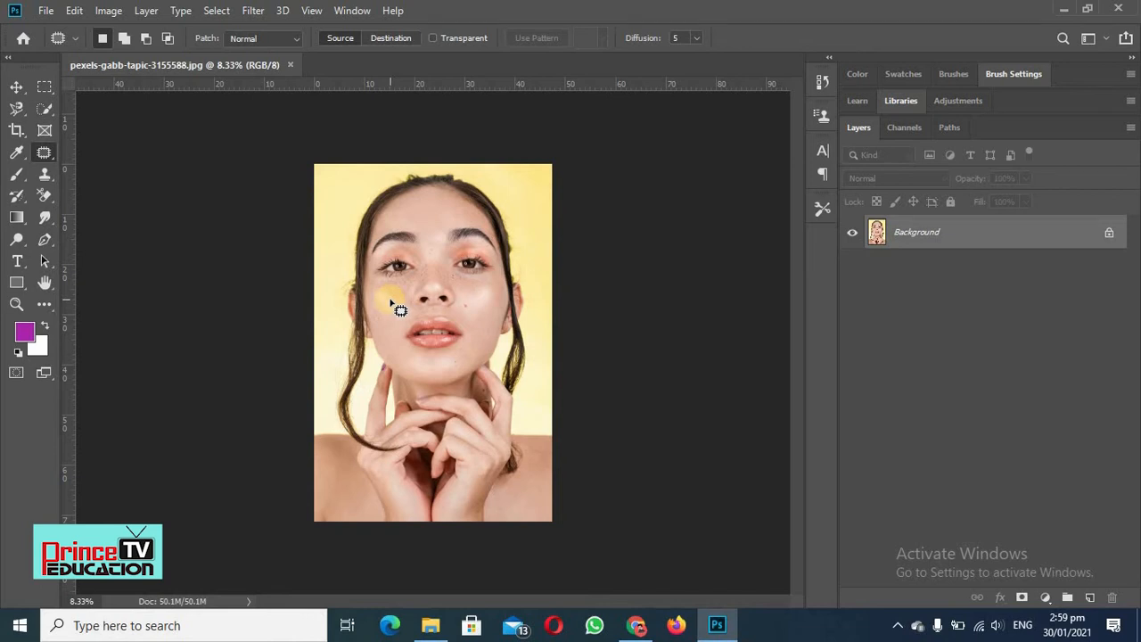
{"action": "left_click", "coordinate": [1110, 235]}
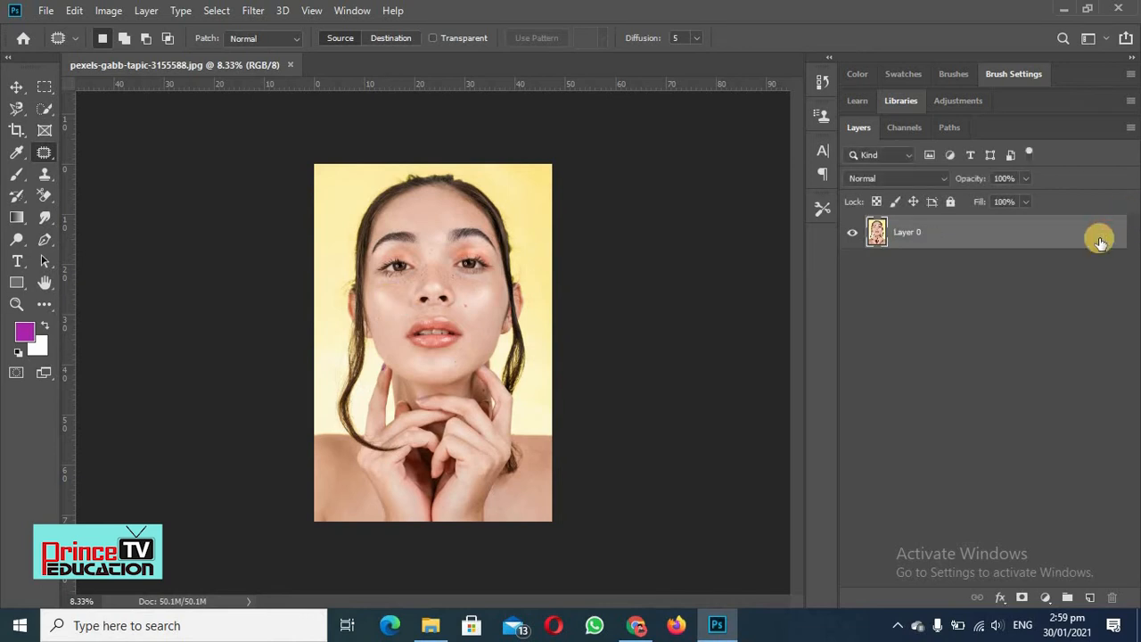
Step: Duplicate Layer 0 as Layer 0 copy in the same document and hide the original Layer 0
{"action": "right_click", "coordinate": [875, 242]}
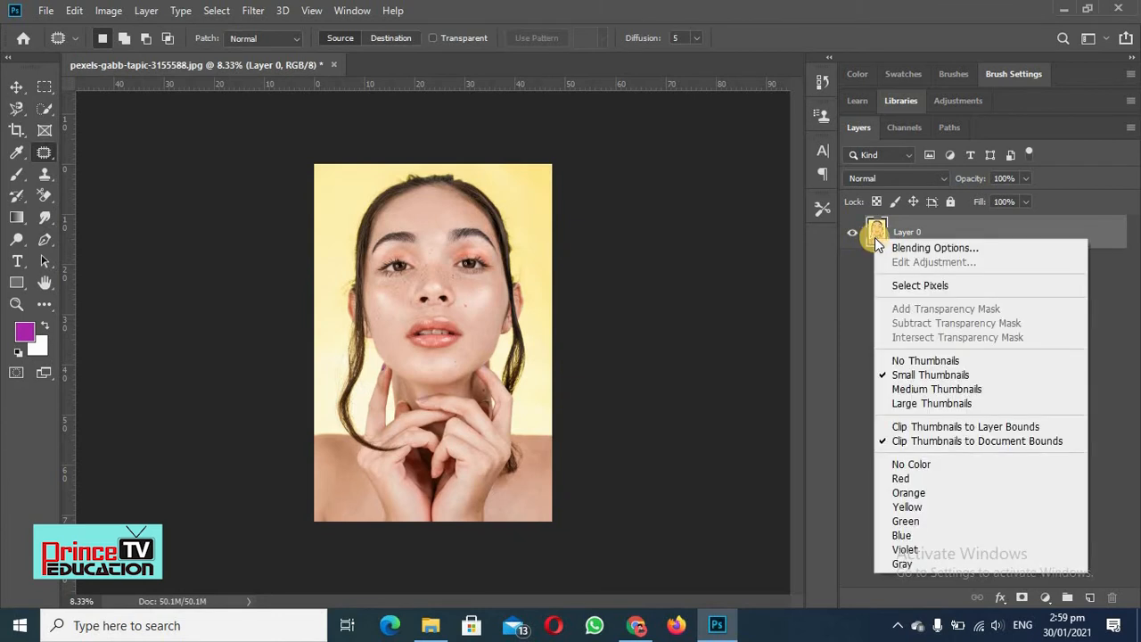
{"action": "right_click", "coordinate": [909, 234]}
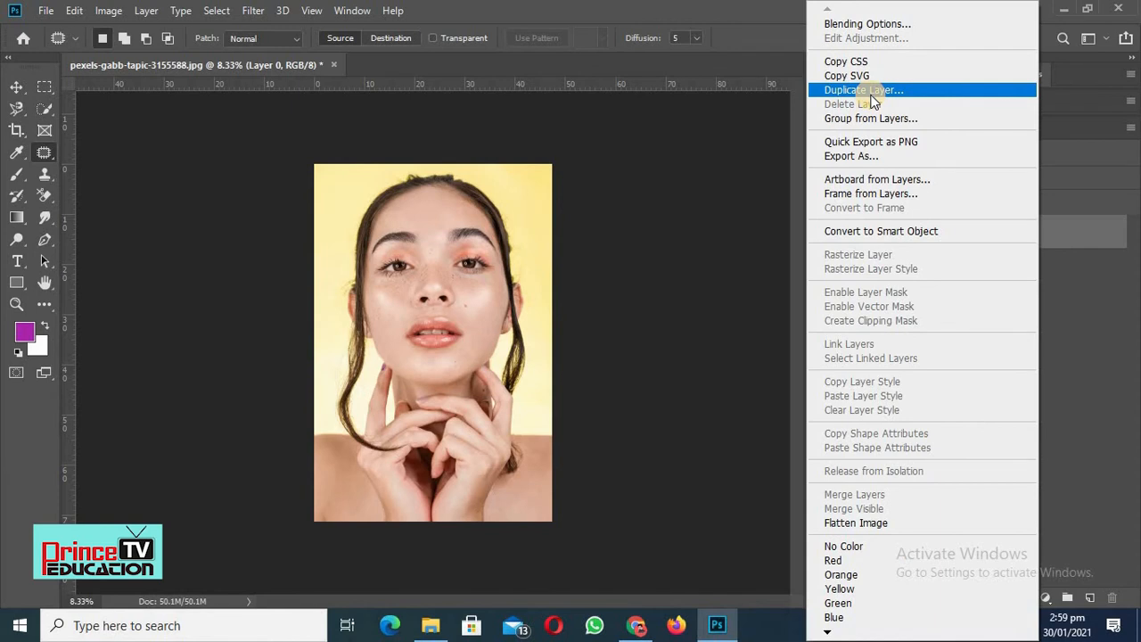
{"action": "left_click", "coordinate": [871, 100]}
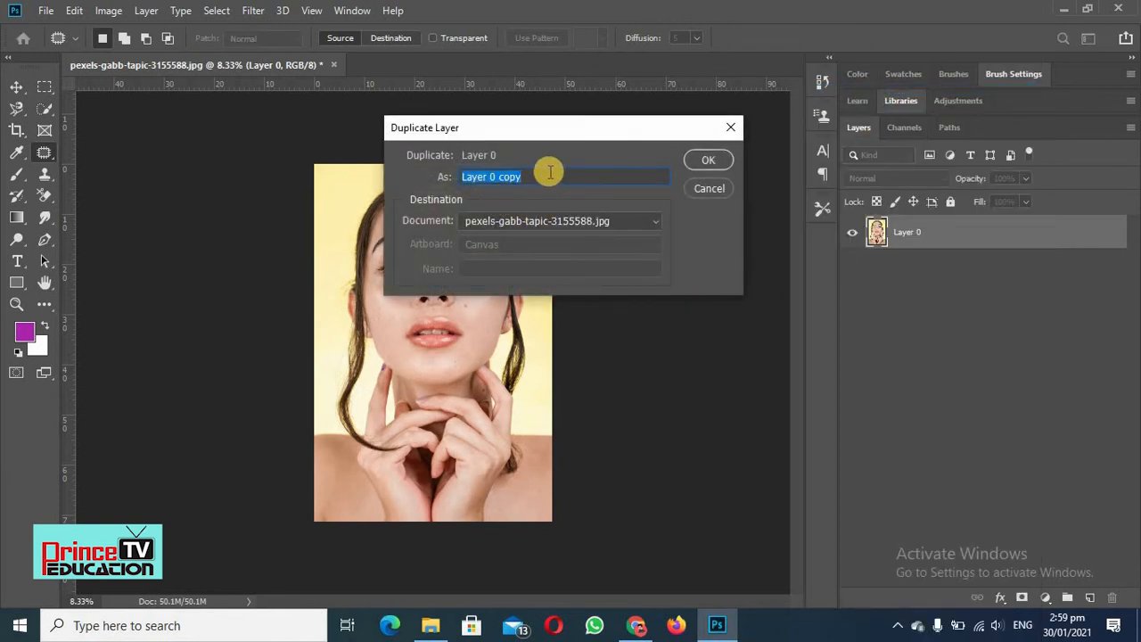
{"action": "left_click", "coordinate": [714, 162]}
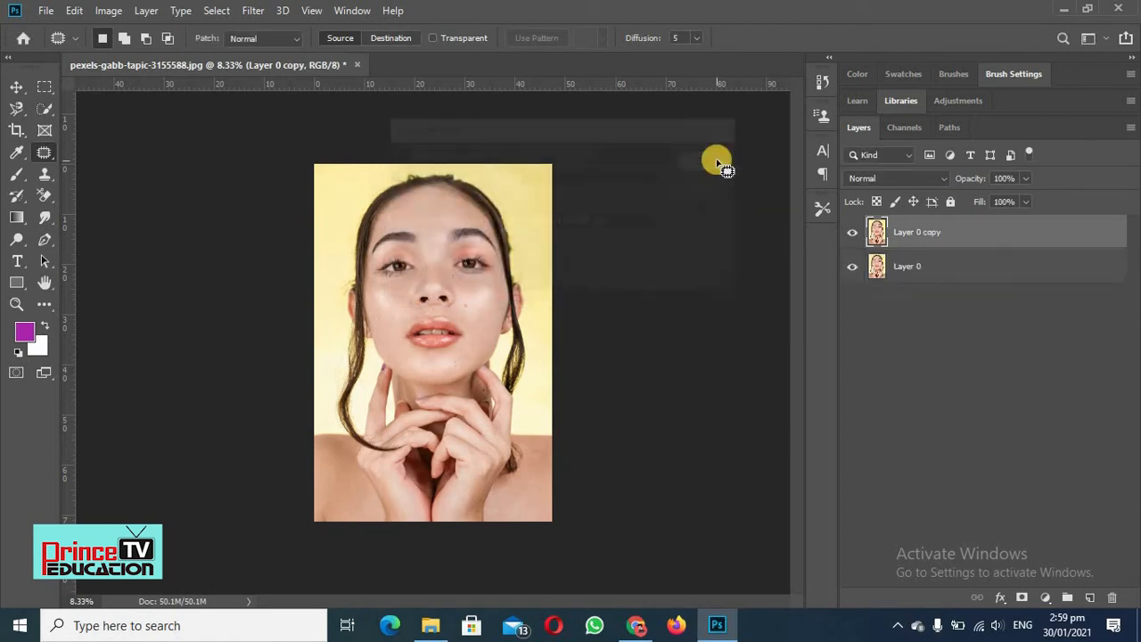
{"action": "left_click", "coordinate": [852, 272]}
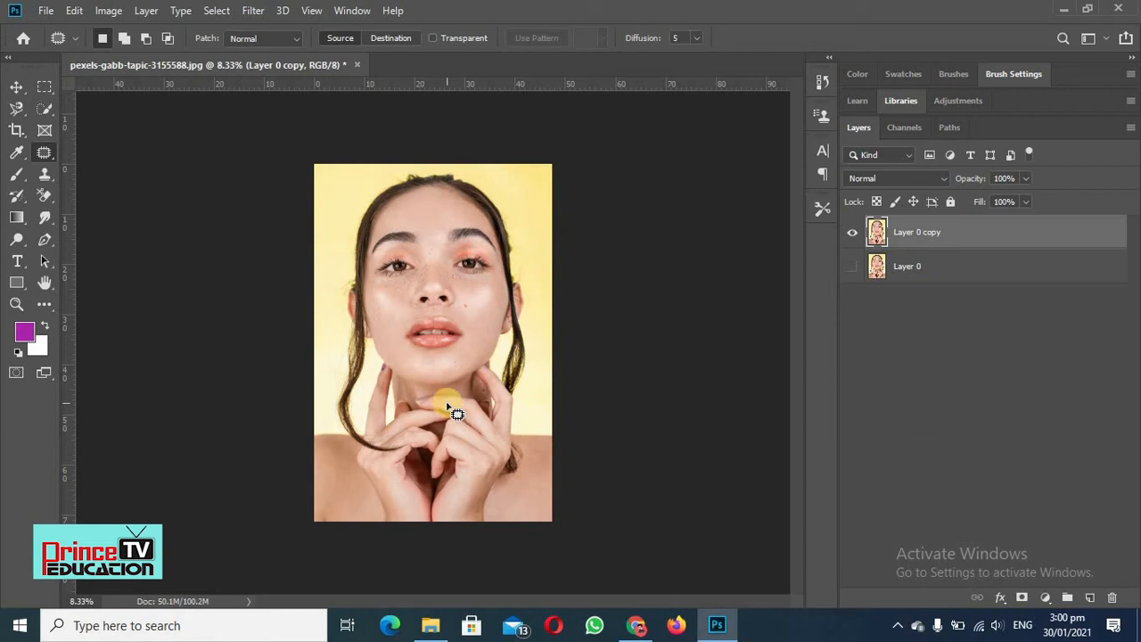
Step: Patch the mole on the cheek right of the nose with clean skin from beside it, and clear the selection
{"action": "key", "text": "z"}
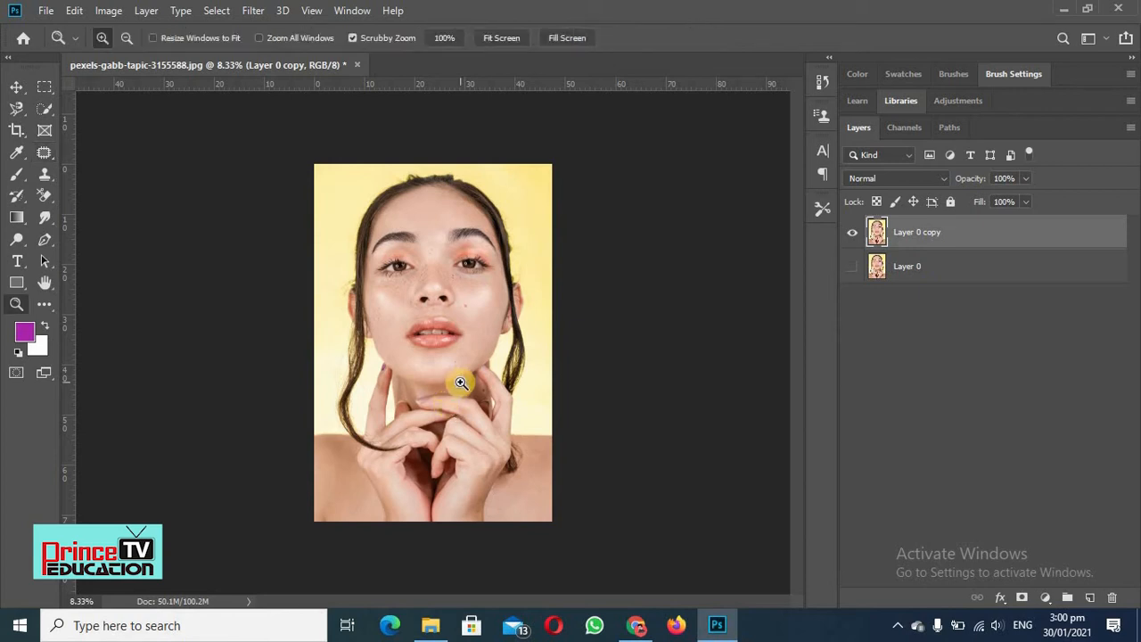
{"action": "left_click", "coordinate": [458, 383]}
{"action": "left_click", "coordinate": [461, 384]}
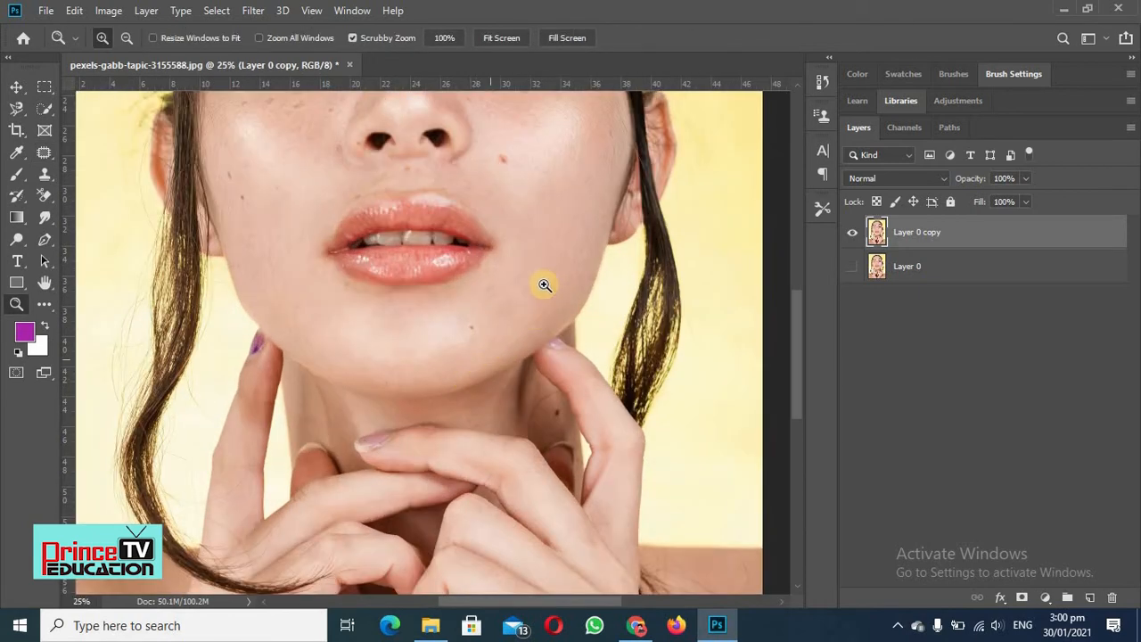
{"action": "key", "text": "j"}
{"action": "left_click_drag", "start_coordinate": [564, 254], "coordinate": [539, 476]}
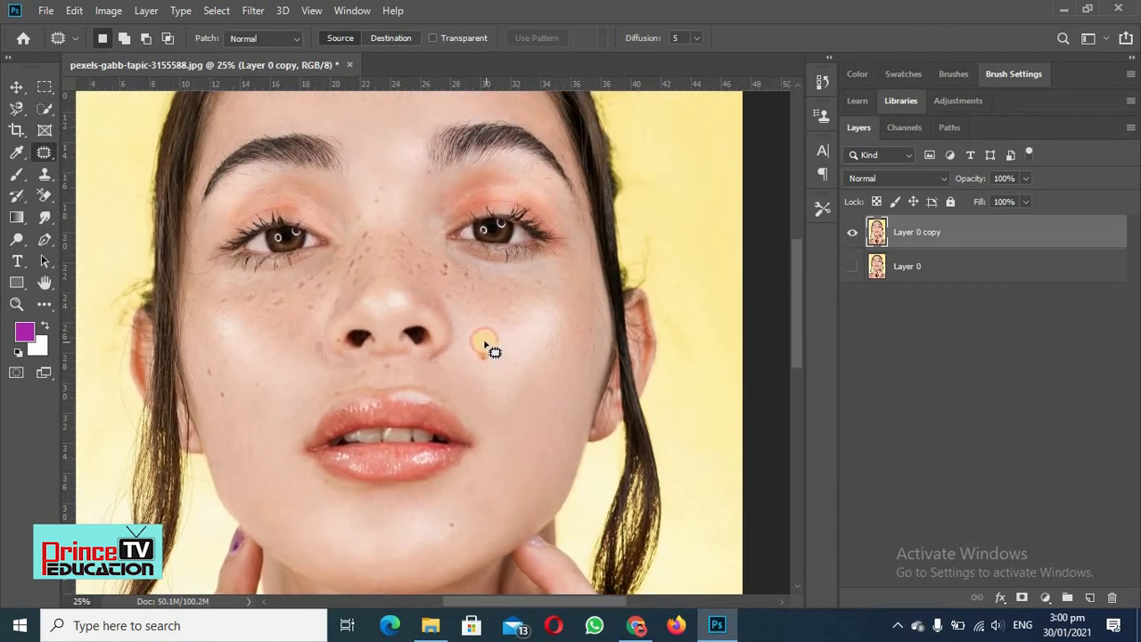
{"action": "mouse_move", "coordinate": [485, 344]}
{"action": "left_mouse_down"}
{"action": "mouse_move", "coordinate": [491, 382]}
{"action": "mouse_move", "coordinate": [483, 346]}
{"action": "left_mouse_up"}
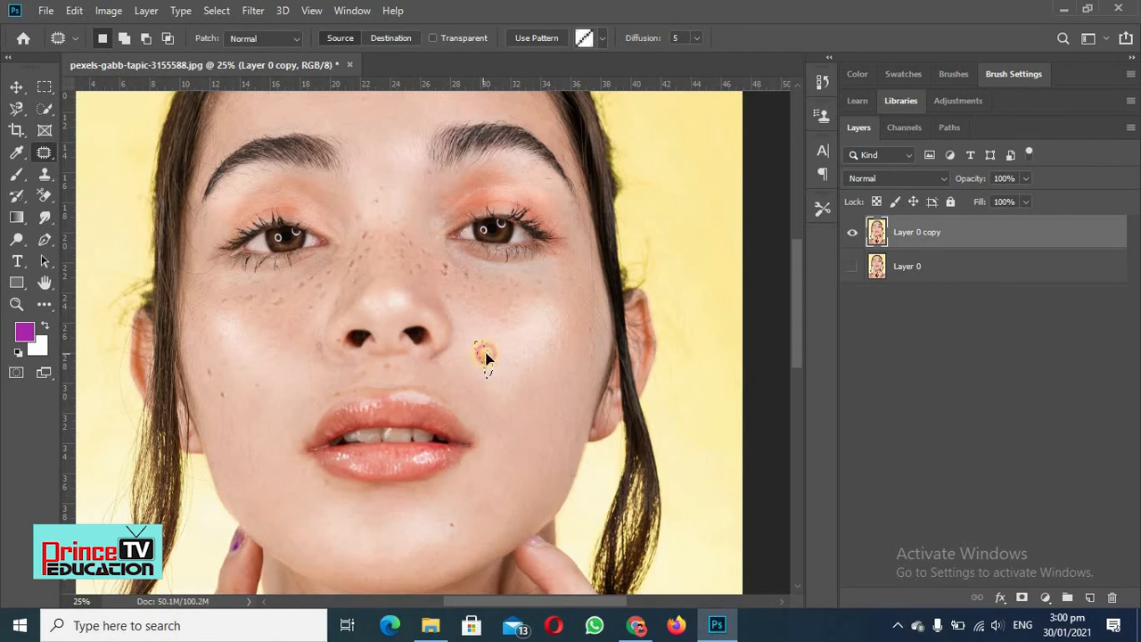
{"action": "left_click_drag", "start_coordinate": [496, 351], "coordinate": [535, 375]}
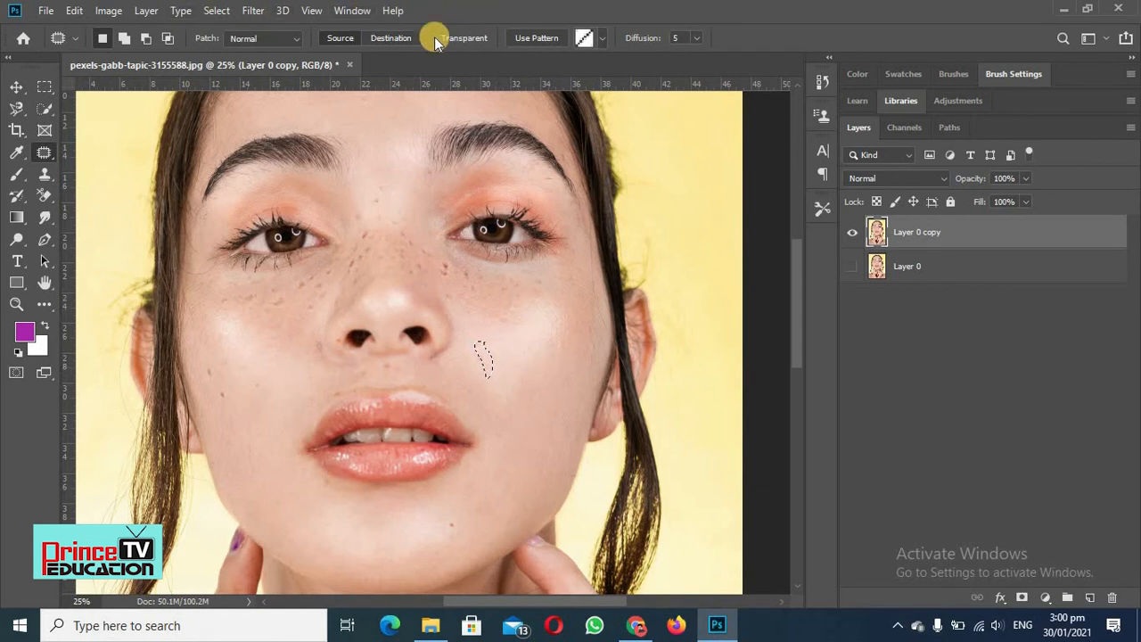
{"action": "left_click", "coordinate": [15, 87]}
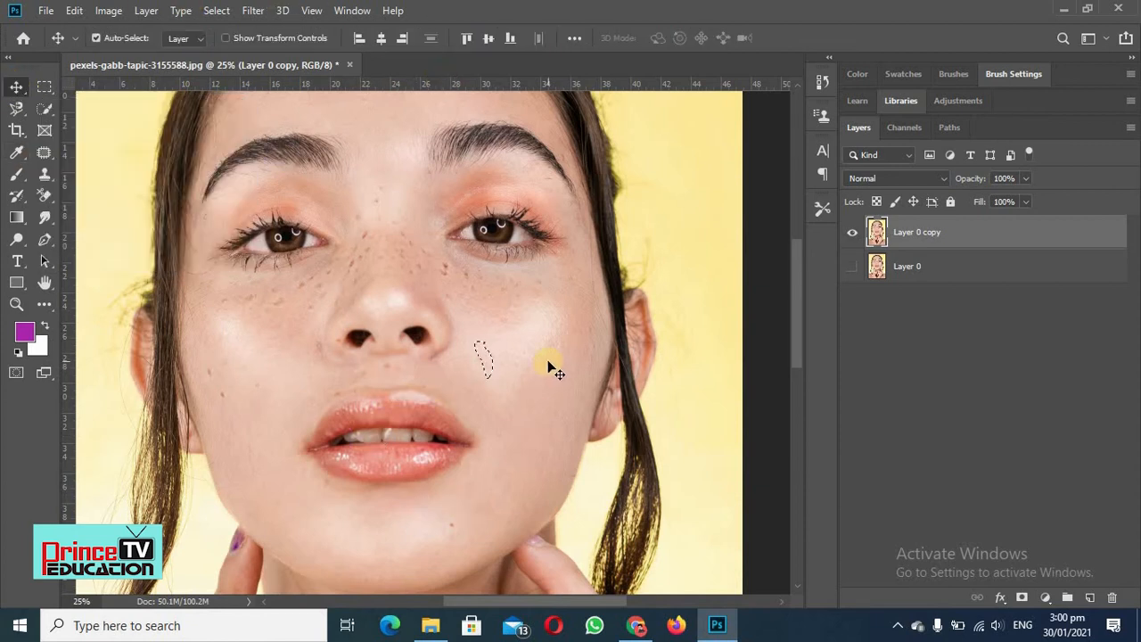
{"action": "key", "text": "ctrl+d"}
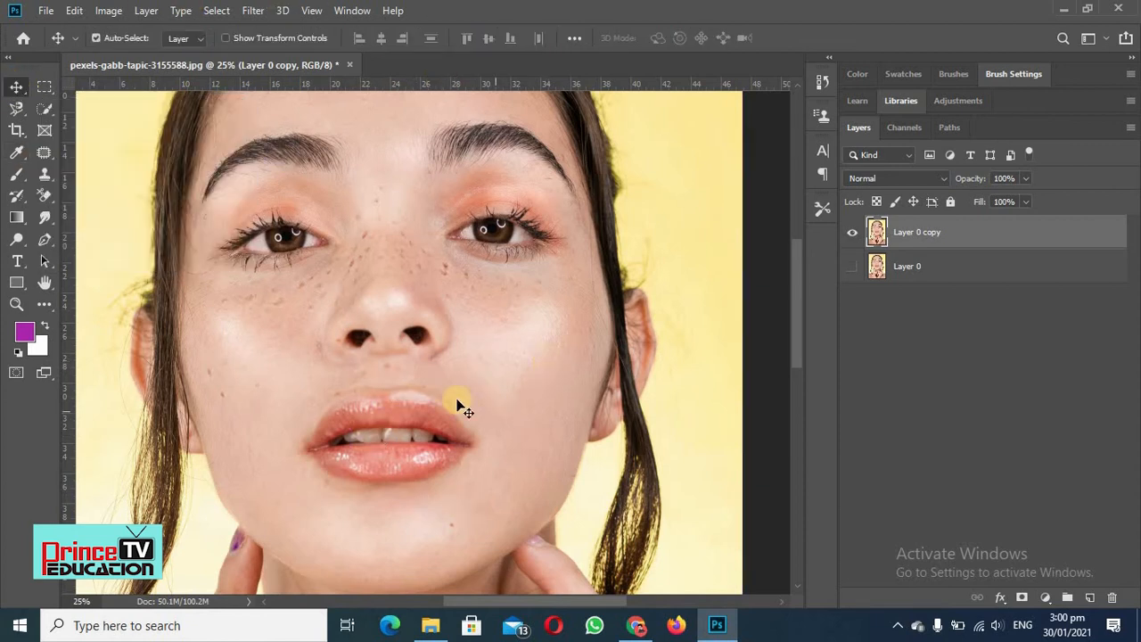
Step: Show Layer 0 again and toggle the visibility of Layer 0 copy to compare the mole removal with the original
{"action": "left_click", "coordinate": [851, 234]}
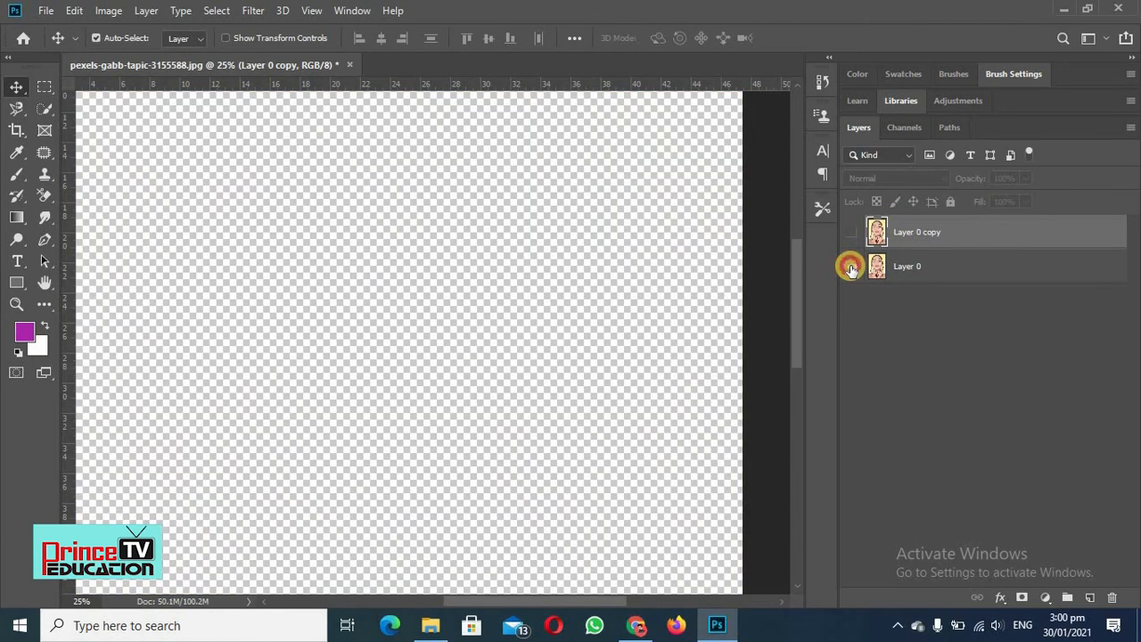
{"action": "left_click", "coordinate": [852, 268]}
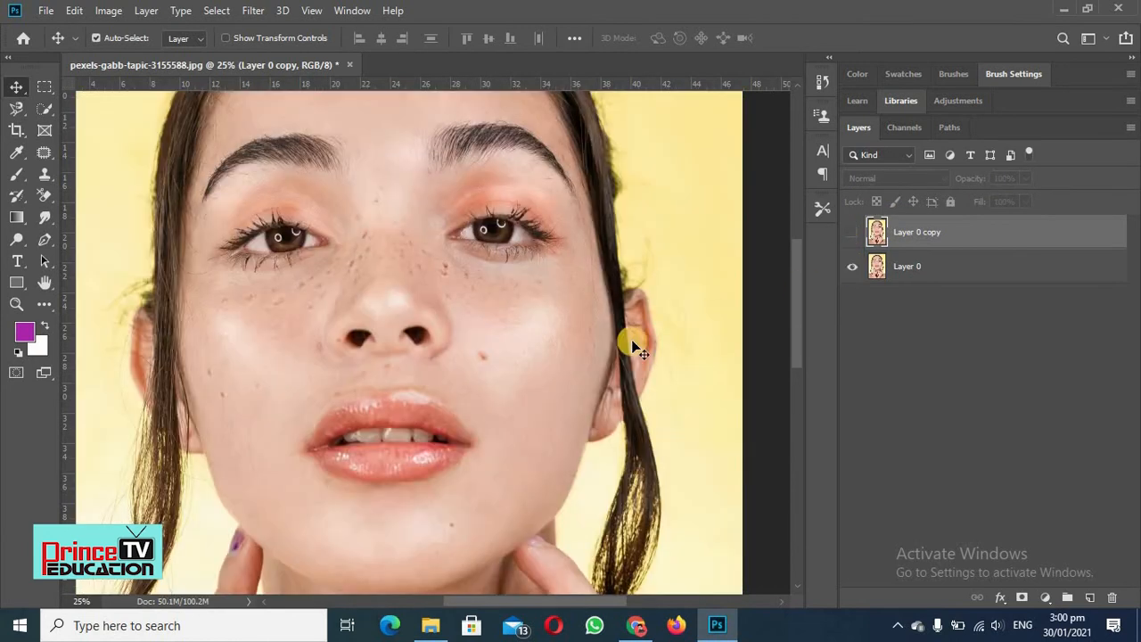
{"action": "left_click", "coordinate": [853, 233]}
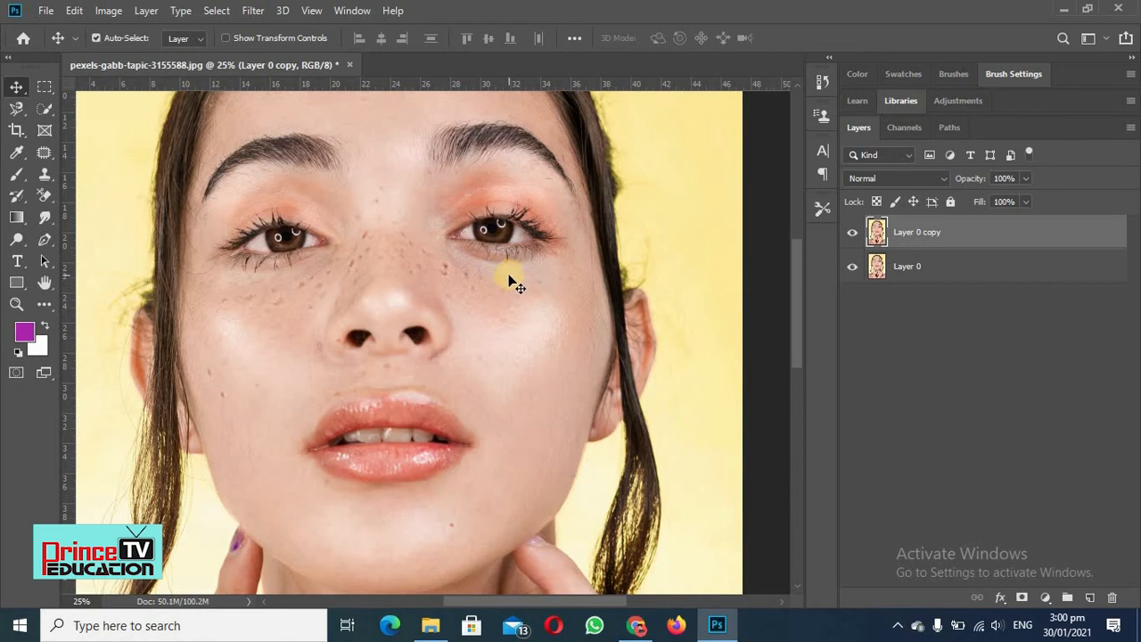
Step: Patch the freckles under both eyes and across the nose bridge on Layer 0 copy using clearer surrounding skin
{"action": "mouse_move", "coordinate": [503, 285]}
{"action": "left_mouse_down"}
{"action": "mouse_move", "coordinate": [495, 298]}
{"action": "mouse_move", "coordinate": [519, 275]}
{"action": "mouse_move", "coordinate": [515, 292]}
{"action": "left_mouse_up"}
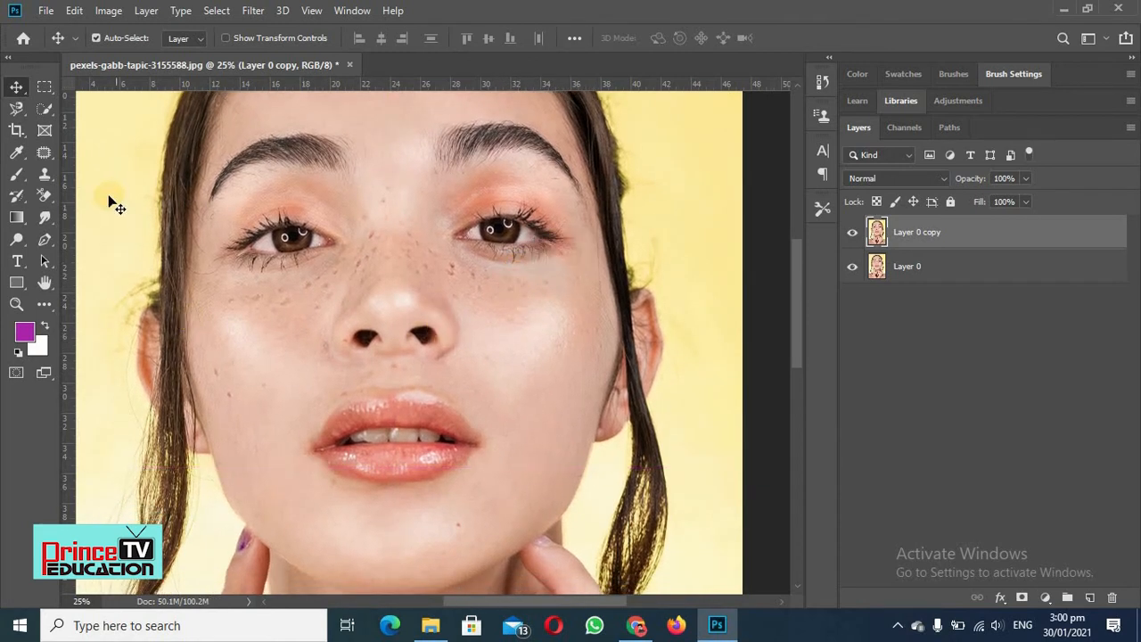
{"action": "left_click", "coordinate": [45, 152]}
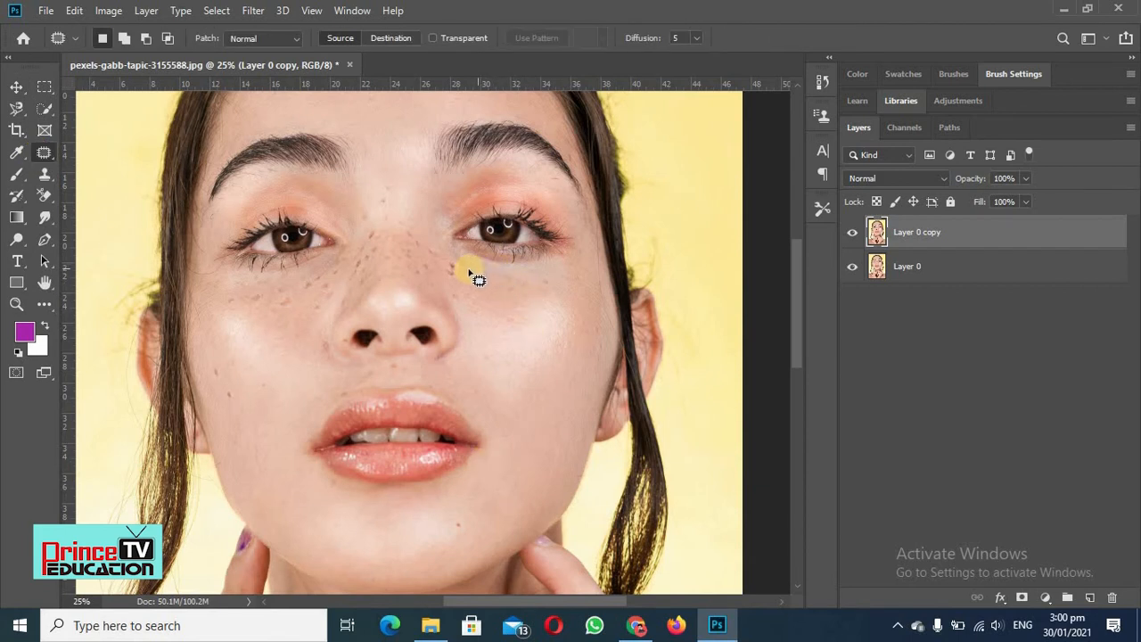
{"action": "mouse_move", "coordinate": [470, 272]}
{"action": "left_mouse_down"}
{"action": "mouse_move", "coordinate": [472, 292]}
{"action": "mouse_move", "coordinate": [479, 276]}
{"action": "mouse_move", "coordinate": [467, 265]}
{"action": "mouse_move", "coordinate": [477, 285]}
{"action": "mouse_move", "coordinate": [458, 261]}
{"action": "mouse_move", "coordinate": [449, 274]}
{"action": "mouse_move", "coordinate": [457, 264]}
{"action": "mouse_move", "coordinate": [440, 249]}
{"action": "mouse_move", "coordinate": [423, 268]}
{"action": "mouse_move", "coordinate": [439, 256]}
{"action": "mouse_move", "coordinate": [421, 250]}
{"action": "mouse_move", "coordinate": [443, 268]}
{"action": "mouse_move", "coordinate": [419, 243]}
{"action": "mouse_move", "coordinate": [407, 244]}
{"action": "mouse_move", "coordinate": [418, 247]}
{"action": "mouse_move", "coordinate": [407, 253]}
{"action": "mouse_move", "coordinate": [413, 278]}
{"action": "mouse_move", "coordinate": [417, 260]}
{"action": "mouse_move", "coordinate": [422, 280]}
{"action": "mouse_move", "coordinate": [441, 257]}
{"action": "mouse_move", "coordinate": [436, 269]}
{"action": "mouse_move", "coordinate": [428, 234]}
{"action": "mouse_move", "coordinate": [403, 250]}
{"action": "mouse_move", "coordinate": [406, 237]}
{"action": "mouse_move", "coordinate": [428, 244]}
{"action": "mouse_move", "coordinate": [403, 247]}
{"action": "mouse_move", "coordinate": [415, 262]}
{"action": "mouse_move", "coordinate": [397, 258]}
{"action": "mouse_move", "coordinate": [434, 200]}
{"action": "left_mouse_up"}
{"action": "mouse_move", "coordinate": [398, 257]}
{"action": "left_mouse_down"}
{"action": "mouse_move", "coordinate": [388, 271]}
{"action": "mouse_move", "coordinate": [419, 198]}
{"action": "mouse_move", "coordinate": [371, 229]}
{"action": "mouse_move", "coordinate": [371, 266]}
{"action": "mouse_move", "coordinate": [378, 246]}
{"action": "mouse_move", "coordinate": [363, 252]}
{"action": "mouse_move", "coordinate": [377, 270]}
{"action": "mouse_move", "coordinate": [355, 258]}
{"action": "mouse_move", "coordinate": [369, 272]}
{"action": "mouse_move", "coordinate": [357, 259]}
{"action": "mouse_move", "coordinate": [328, 278]}
{"action": "mouse_move", "coordinate": [334, 297]}
{"action": "mouse_move", "coordinate": [352, 283]}
{"action": "mouse_move", "coordinate": [344, 268]}
{"action": "mouse_move", "coordinate": [327, 272]}
{"action": "mouse_move", "coordinate": [332, 284]}
{"action": "mouse_move", "coordinate": [312, 300]}
{"action": "mouse_move", "coordinate": [371, 259]}
{"action": "left_mouse_up"}
{"action": "mouse_move", "coordinate": [303, 284]}
{"action": "left_mouse_down"}
{"action": "mouse_move", "coordinate": [316, 300]}
{"action": "mouse_move", "coordinate": [295, 276]}
{"action": "mouse_move", "coordinate": [297, 299]}
{"action": "mouse_move", "coordinate": [272, 309]}
{"action": "mouse_move", "coordinate": [288, 295]}
{"action": "mouse_move", "coordinate": [318, 301]}
{"action": "mouse_move", "coordinate": [301, 329]}
{"action": "mouse_move", "coordinate": [238, 298]}
{"action": "mouse_move", "coordinate": [276, 301]}
{"action": "mouse_move", "coordinate": [255, 300]}
{"action": "mouse_move", "coordinate": [275, 319]}
{"action": "mouse_move", "coordinate": [235, 309]}
{"action": "mouse_move", "coordinate": [238, 300]}
{"action": "left_mouse_up"}
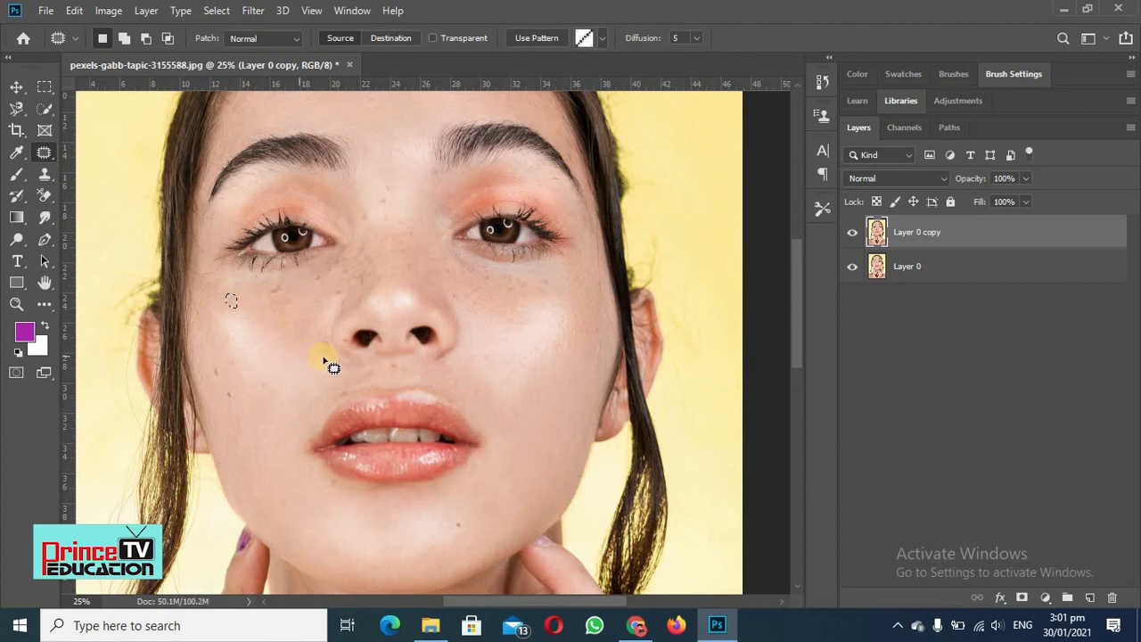
Step: Patch the dark spots on the cheek at the left side of the photo with clean neighbouring skin, and deselect
{"action": "mouse_move", "coordinate": [328, 366]}
{"action": "left_mouse_down"}
{"action": "mouse_move", "coordinate": [318, 345]}
{"action": "mouse_move", "coordinate": [333, 365]}
{"action": "mouse_move", "coordinate": [331, 347]}
{"action": "left_mouse_up"}
{"action": "mouse_move", "coordinate": [208, 361]}
{"action": "left_mouse_down"}
{"action": "mouse_move", "coordinate": [214, 407]}
{"action": "mouse_move", "coordinate": [237, 403]}
{"action": "mouse_move", "coordinate": [234, 377]}
{"action": "mouse_move", "coordinate": [207, 369]}
{"action": "mouse_move", "coordinate": [222, 388]}
{"action": "mouse_move", "coordinate": [215, 400]}
{"action": "mouse_move", "coordinate": [243, 350]}
{"action": "mouse_move", "coordinate": [236, 381]}
{"action": "mouse_move", "coordinate": [264, 369]}
{"action": "left_mouse_up"}
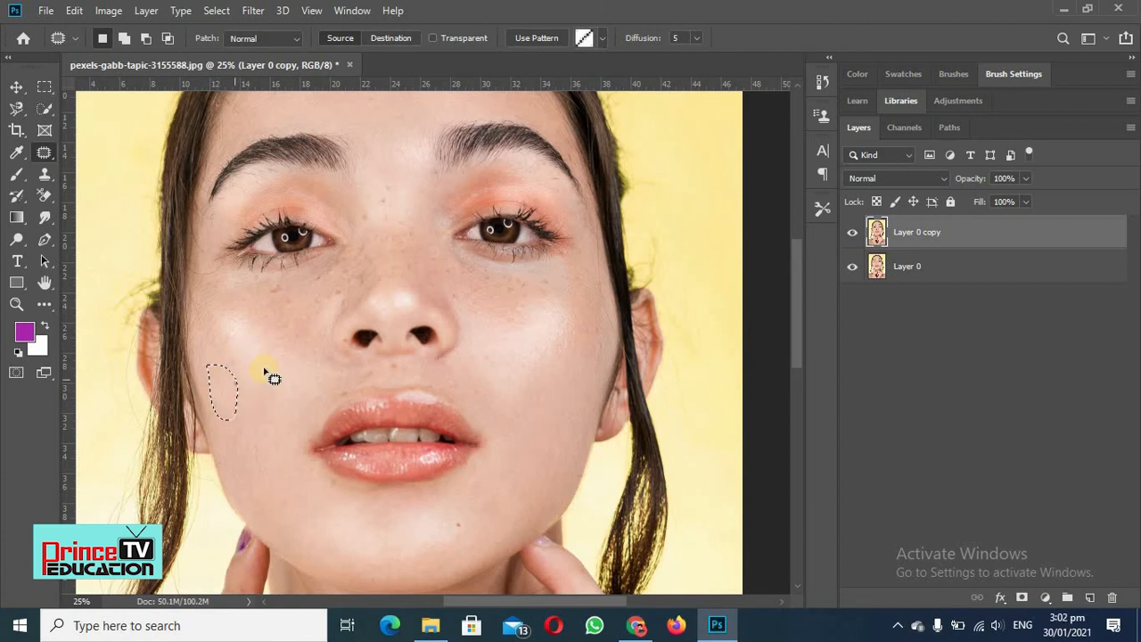
{"action": "key", "text": "ctrl+d"}
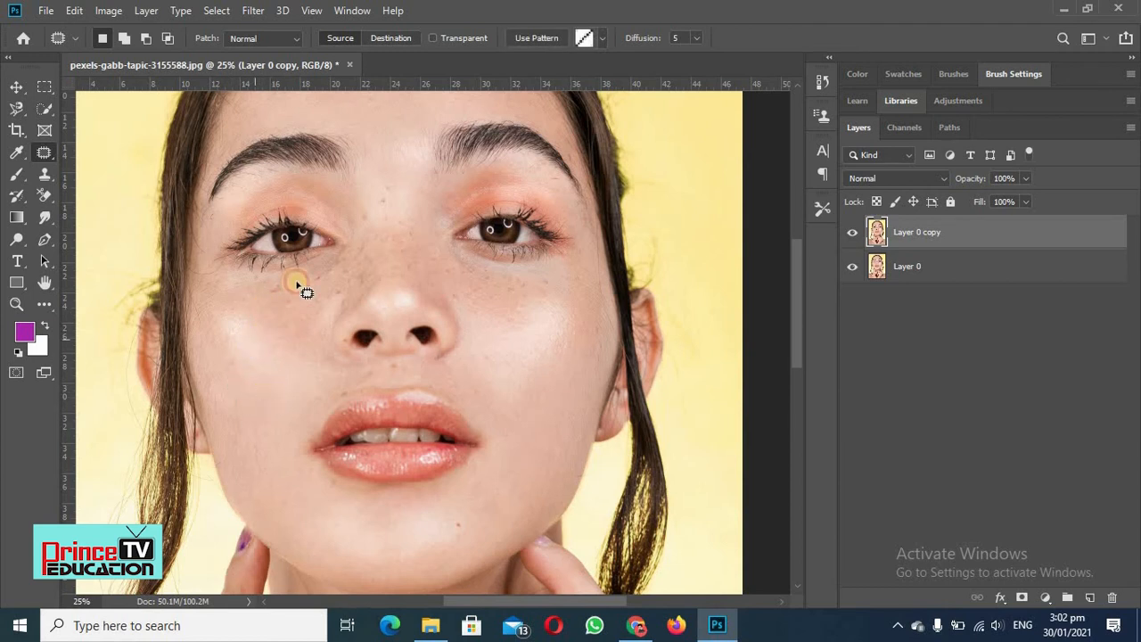
{"action": "key", "text": "ctrl+d"}
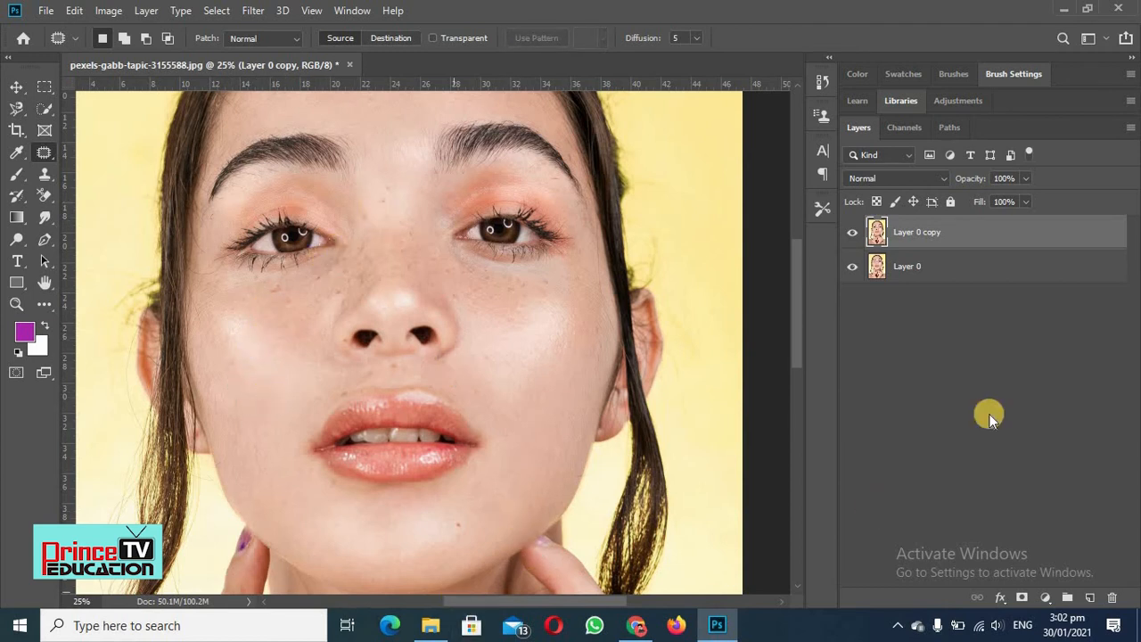
Step: Toggle the visibility of Layer 0 copy to compare the freckle and spot removal with the original
{"action": "left_click", "coordinate": [851, 233]}
{"action": "left_click", "coordinate": [850, 234]}
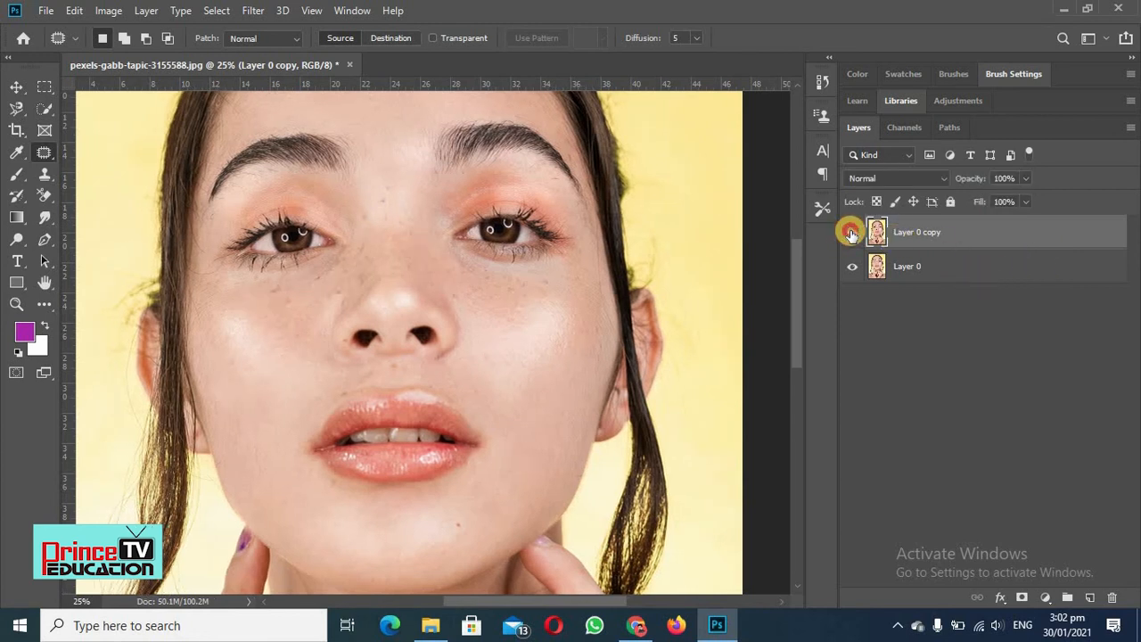
{"action": "left_click", "coordinate": [851, 234]}
{"action": "left_click", "coordinate": [850, 234]}
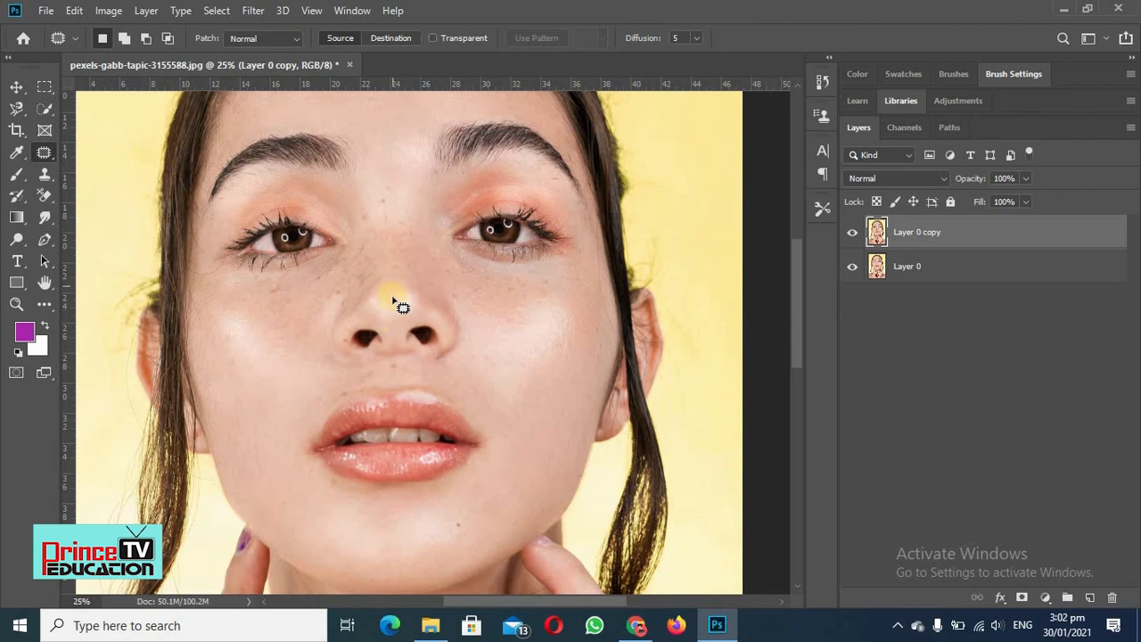
Step: Patch the remaining freckles under the eye on the photo's left side and along the side of the nose
{"action": "mouse_move", "coordinate": [270, 283]}
{"action": "left_mouse_down"}
{"action": "mouse_move", "coordinate": [295, 308]}
{"action": "mouse_move", "coordinate": [291, 291]}
{"action": "mouse_move", "coordinate": [272, 283]}
{"action": "mouse_move", "coordinate": [275, 305]}
{"action": "mouse_move", "coordinate": [393, 222]}
{"action": "mouse_move", "coordinate": [372, 207]}
{"action": "mouse_move", "coordinate": [361, 230]}
{"action": "mouse_move", "coordinate": [361, 214]}
{"action": "mouse_move", "coordinate": [375, 216]}
{"action": "mouse_move", "coordinate": [389, 190]}
{"action": "mouse_move", "coordinate": [378, 189]}
{"action": "mouse_move", "coordinate": [376, 205]}
{"action": "mouse_move", "coordinate": [395, 202]}
{"action": "mouse_move", "coordinate": [381, 189]}
{"action": "mouse_move", "coordinate": [382, 239]}
{"action": "mouse_move", "coordinate": [406, 247]}
{"action": "mouse_move", "coordinate": [405, 219]}
{"action": "mouse_move", "coordinate": [378, 219]}
{"action": "mouse_move", "coordinate": [396, 250]}
{"action": "left_mouse_up"}
{"action": "mouse_move", "coordinate": [396, 250]}
{"action": "left_mouse_down"}
{"action": "mouse_move", "coordinate": [350, 284]}
{"action": "mouse_move", "coordinate": [368, 283]}
{"action": "mouse_move", "coordinate": [364, 259]}
{"action": "mouse_move", "coordinate": [362, 269]}
{"action": "mouse_move", "coordinate": [379, 254]}
{"action": "mouse_move", "coordinate": [354, 305]}
{"action": "left_mouse_up"}
{"action": "left_click", "coordinate": [365, 256]}
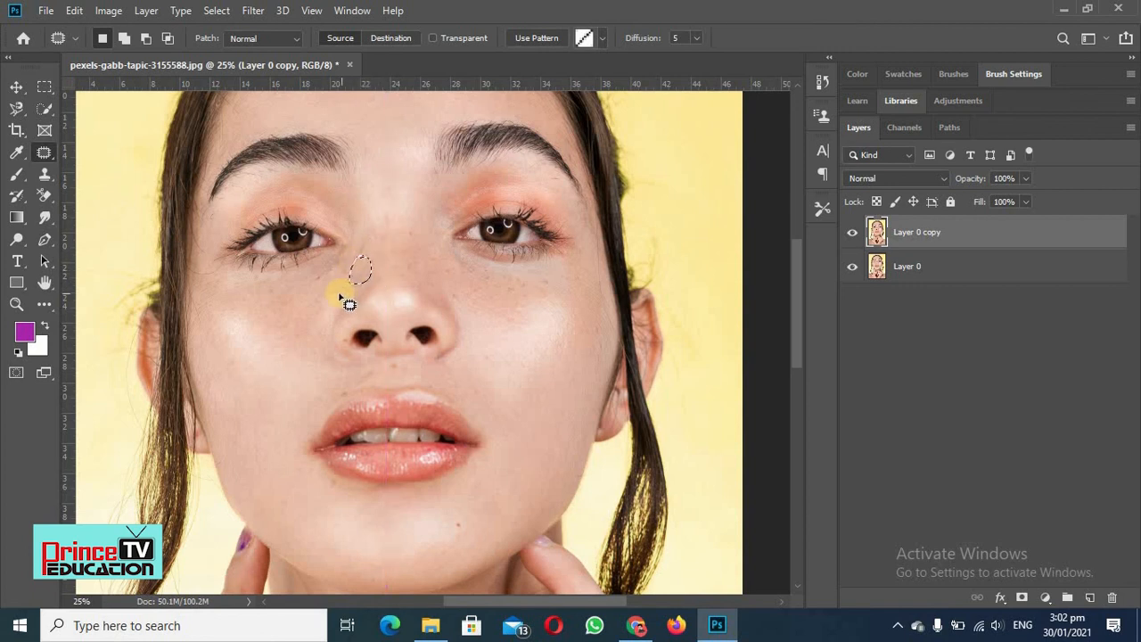
{"action": "left_click", "coordinate": [336, 287]}
Step: Hide and show Layer 0 copy repeatedly to check the retouched nose and under-eye skin against the original
{"action": "left_click", "coordinate": [854, 235]}
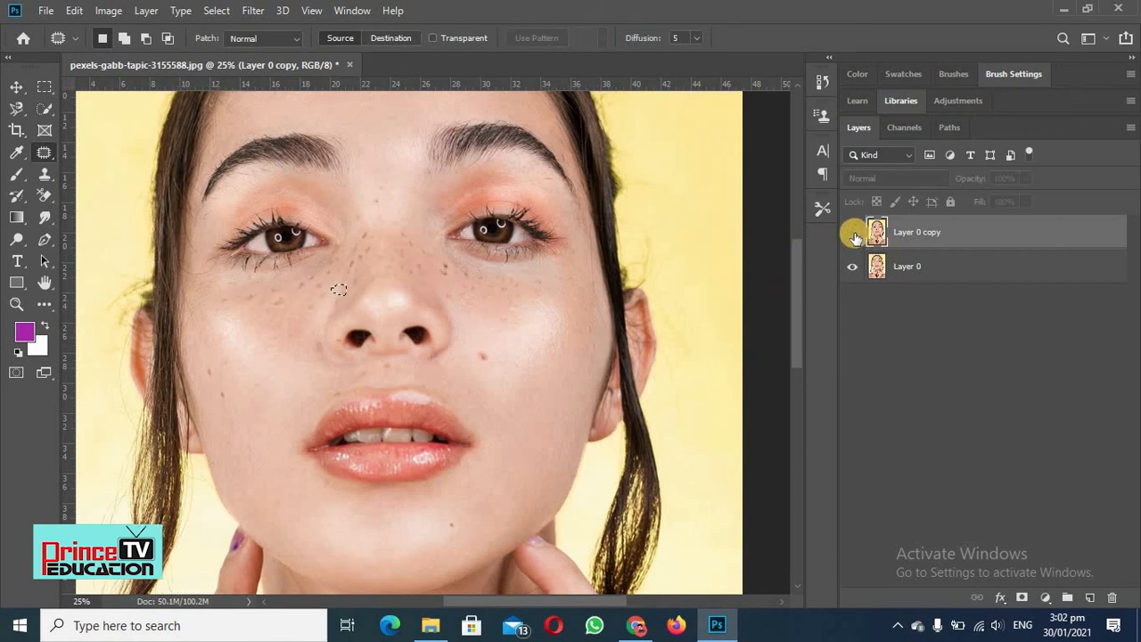
{"action": "left_click", "coordinate": [854, 234]}
{"action": "left_click", "coordinate": [854, 234]}
{"action": "left_click", "coordinate": [854, 234]}
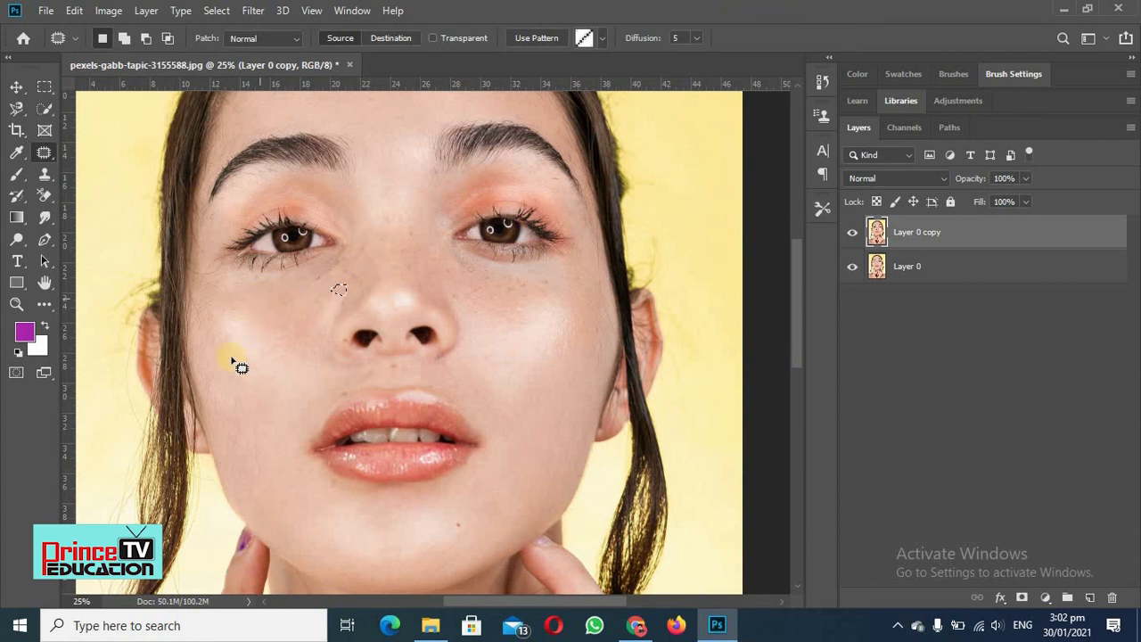
Step: Patch the mole on the chin with clean skin next to it and clear the selection
{"action": "mouse_move", "coordinate": [449, 518]}
{"action": "left_mouse_down"}
{"action": "mouse_move", "coordinate": [471, 523]}
{"action": "mouse_move", "coordinate": [453, 524]}
{"action": "left_mouse_up"}
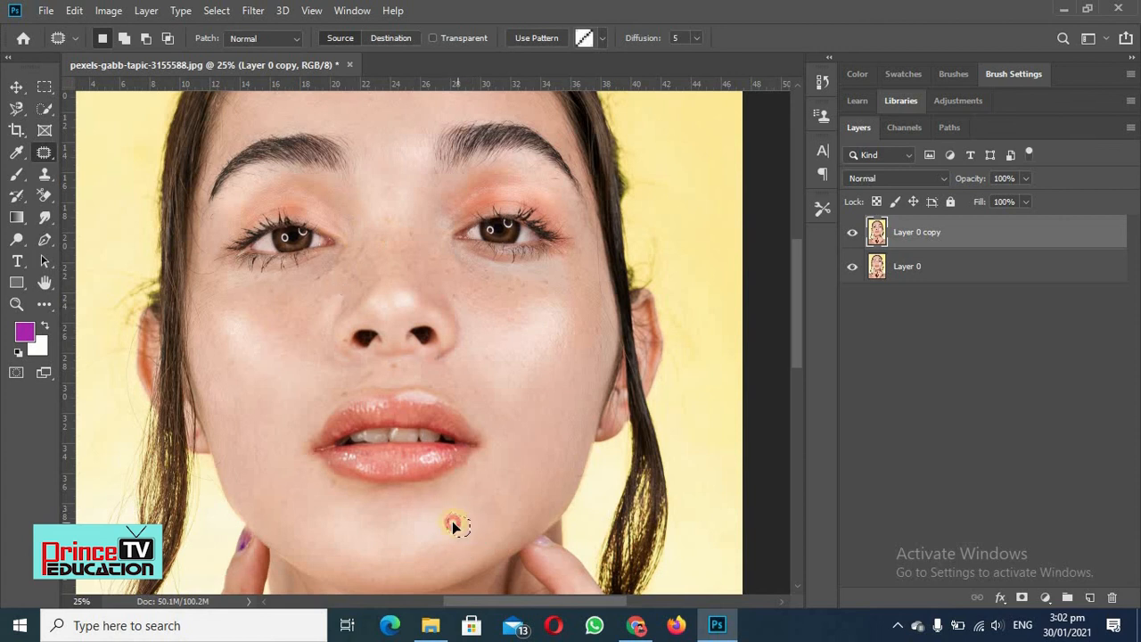
{"action": "left_click", "coordinate": [498, 460]}
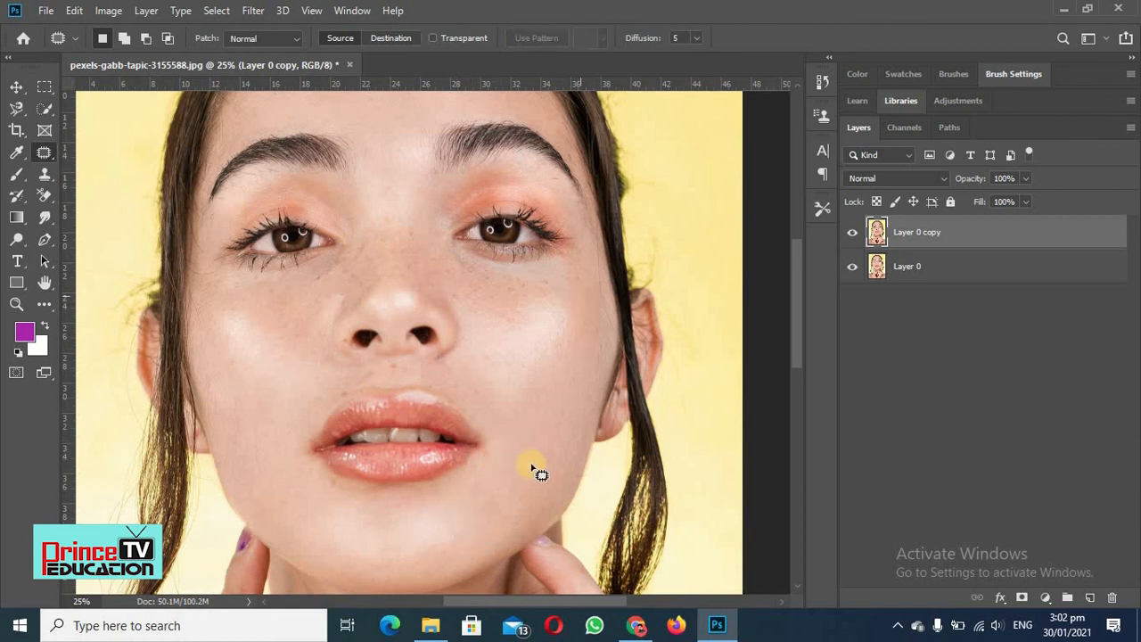